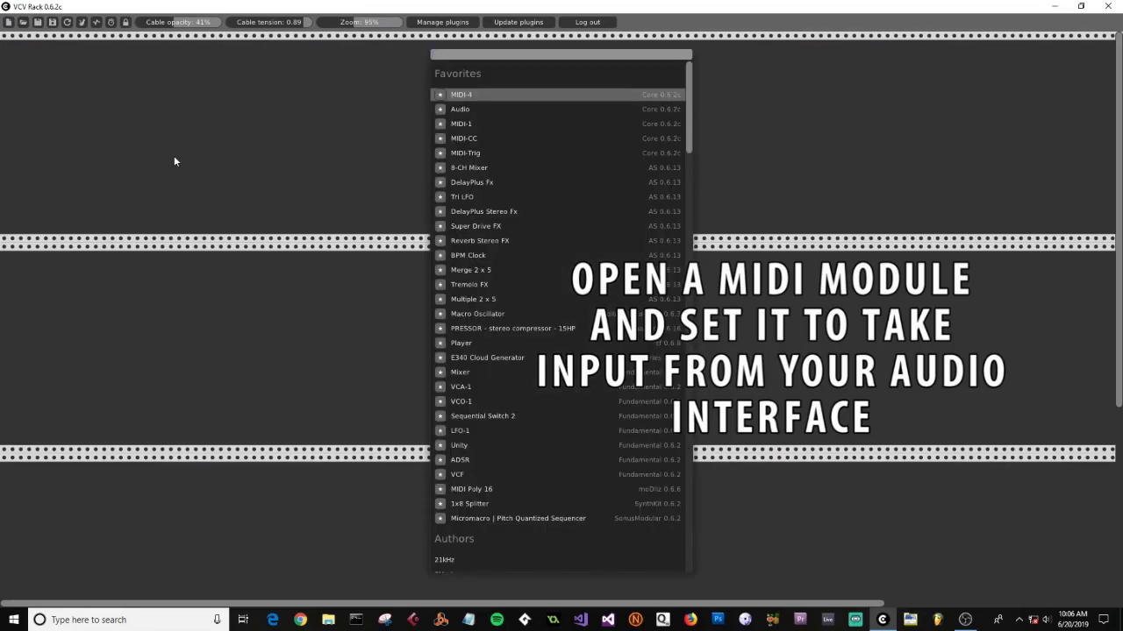
Add a MIDI-1 module taking its MIDI input from the Saffire 6USB
left_click(463, 126)
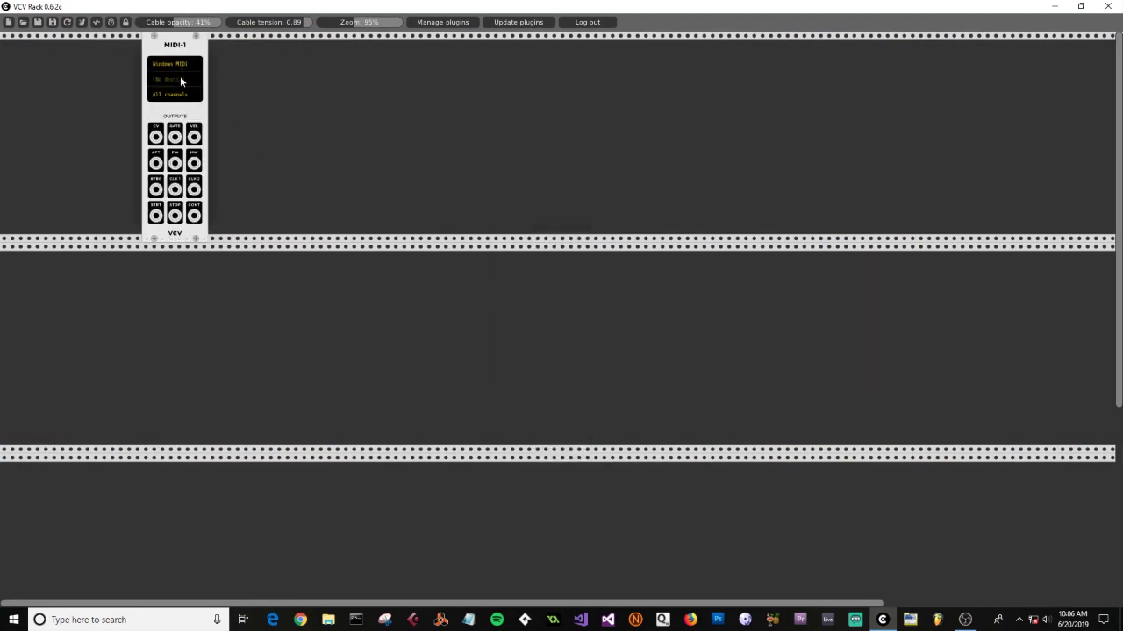
left_click(179, 80)
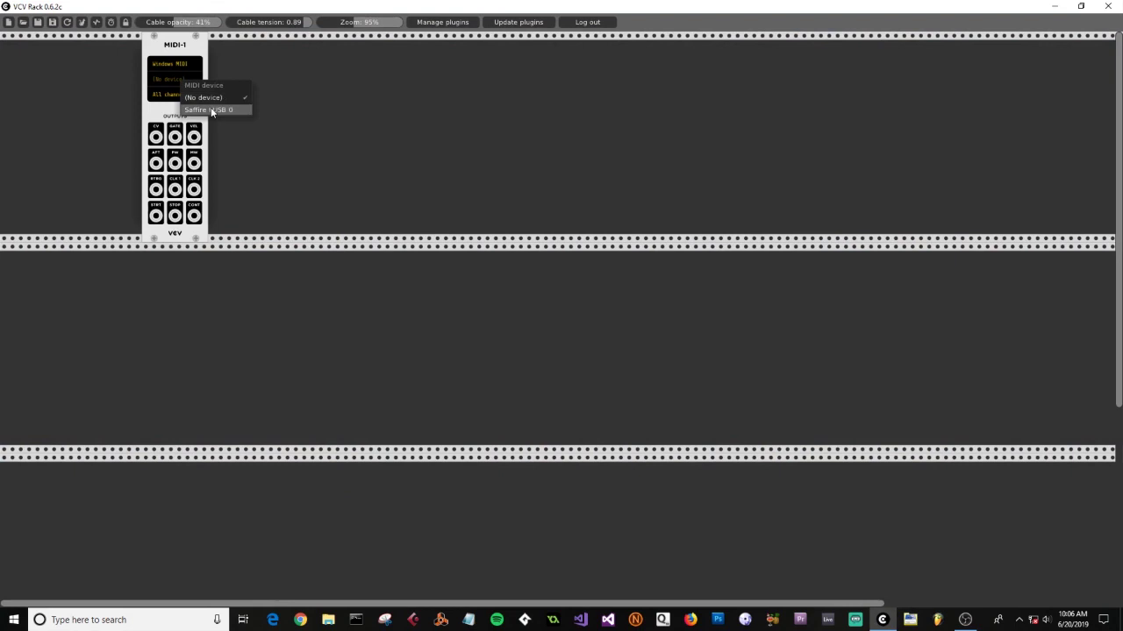
left_click(210, 110)
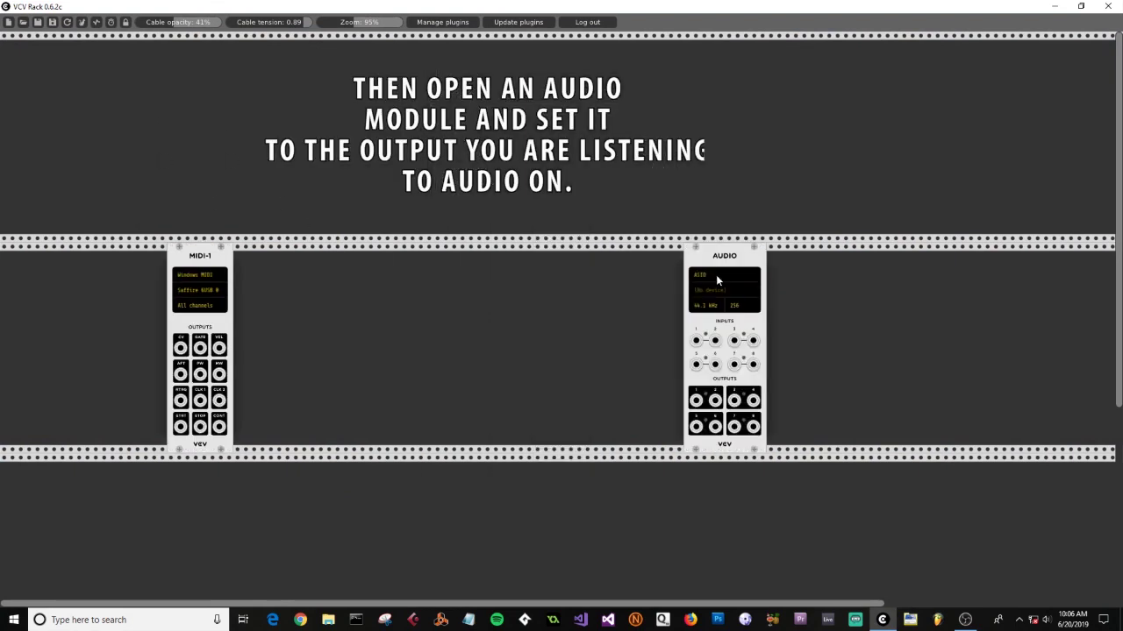
Switch the Audio module's driver to DirectSound and bring up its output device list
left_click(715, 279)
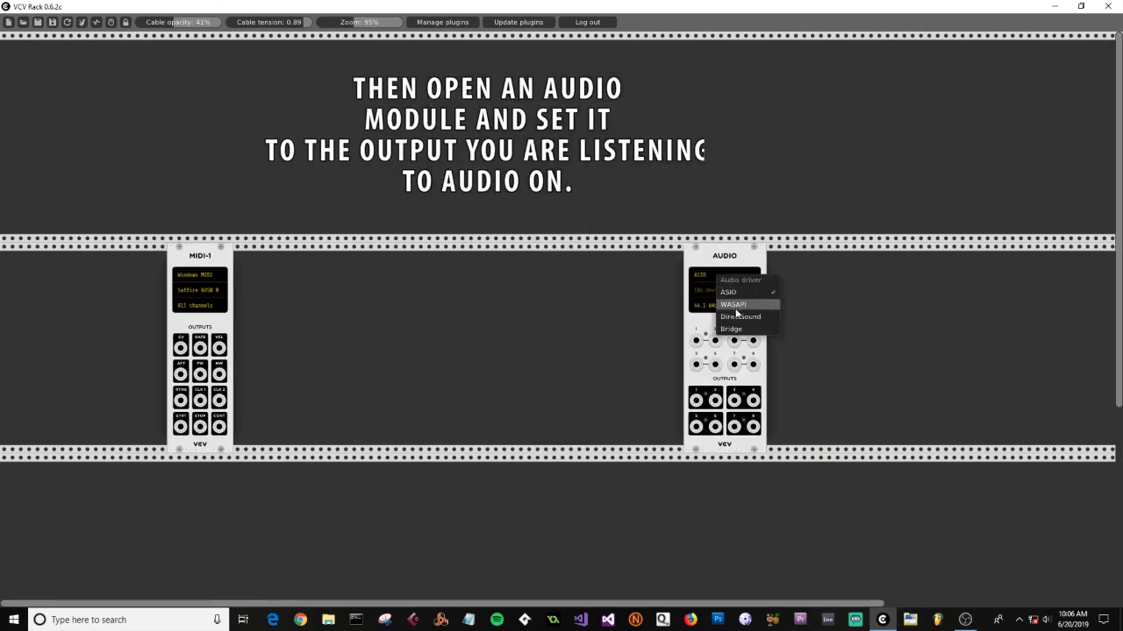
left_click(733, 309)
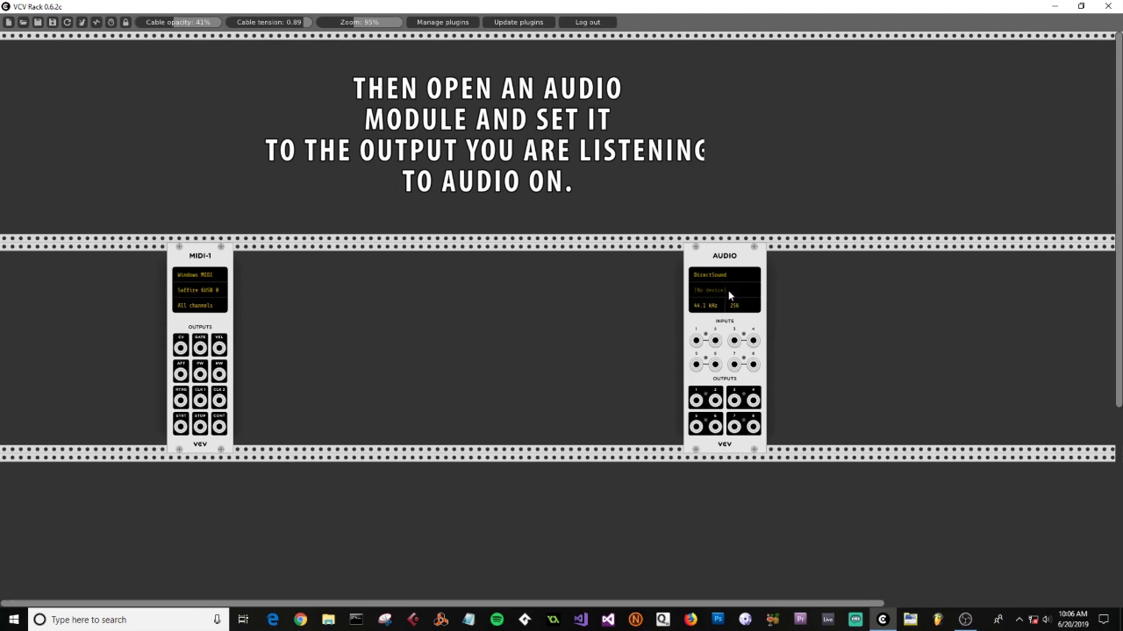
left_click(730, 289)
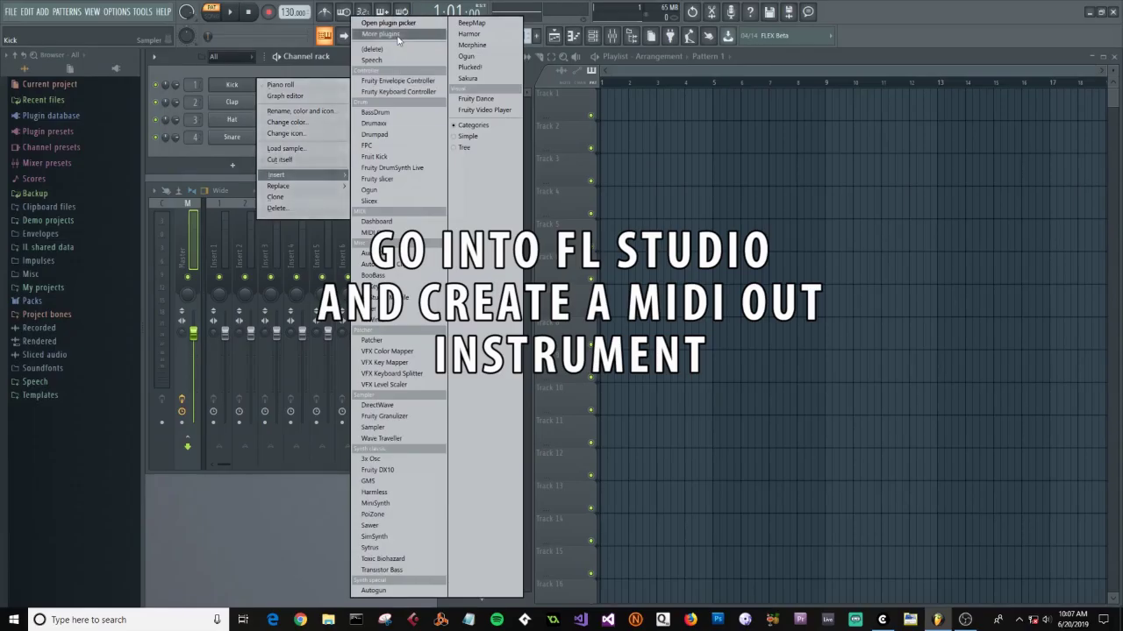
Search the generator plugin picker for 'midi' and add MIDI Out to the channel rack
left_click(397, 35)
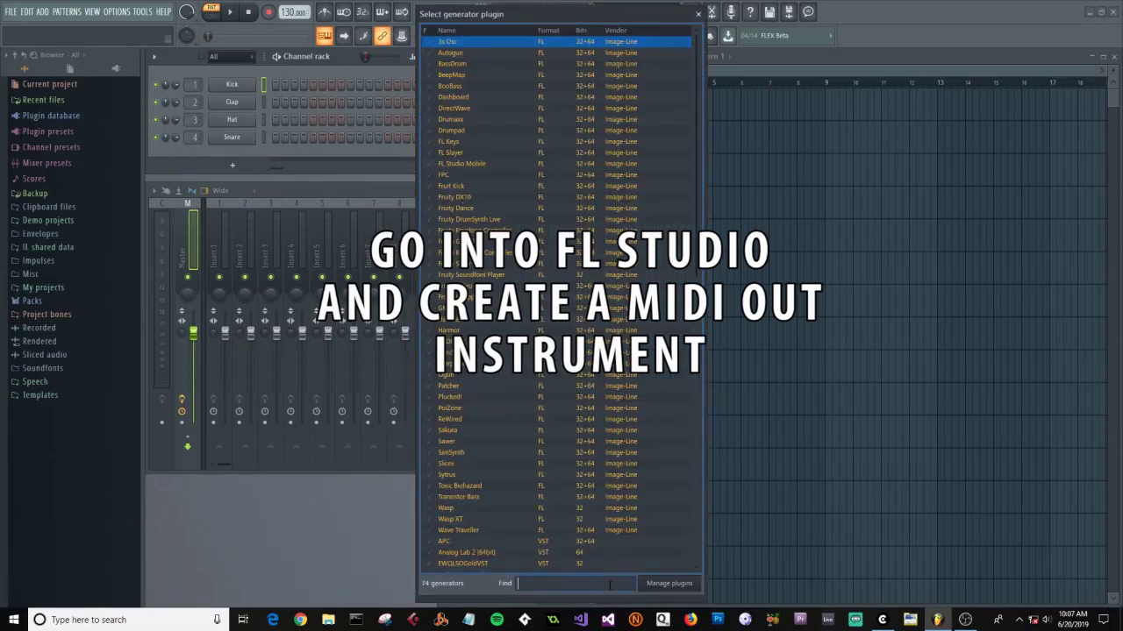
type("midi")
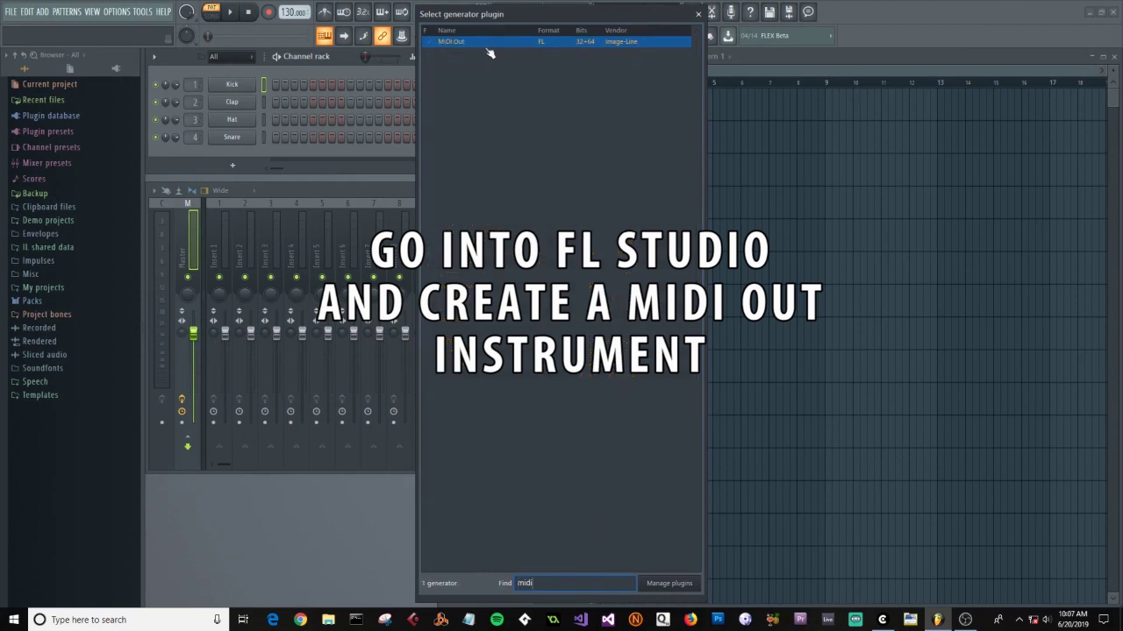
double_click(480, 44)
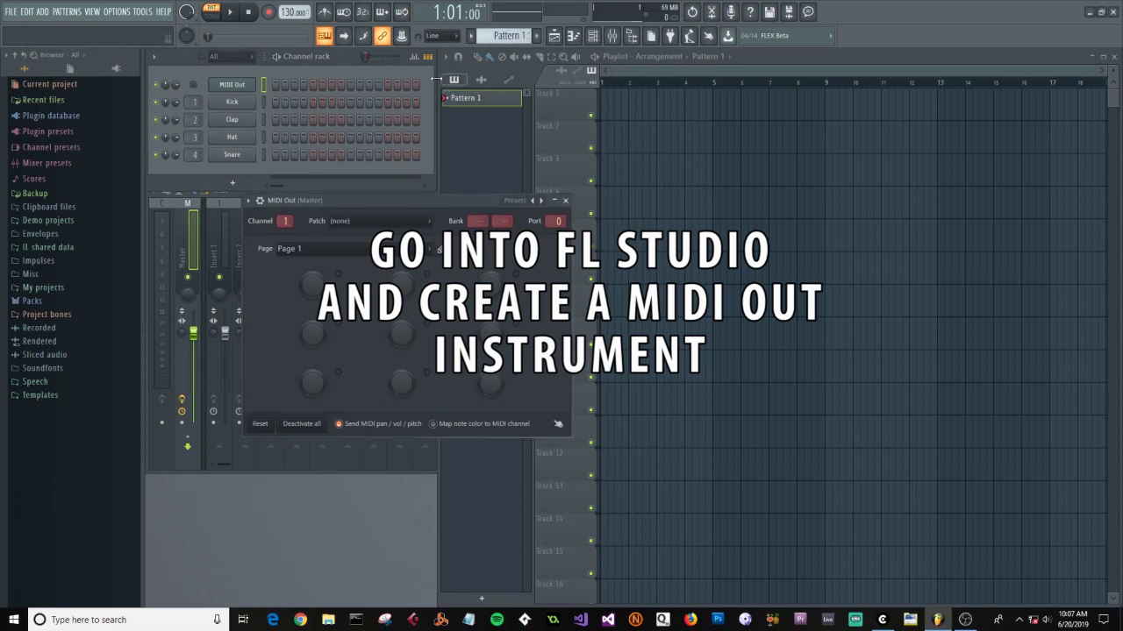
Route FL Studio's MIDI output to the Saffire 6USB on port 0 via MIDI settings
left_click(93, 11)
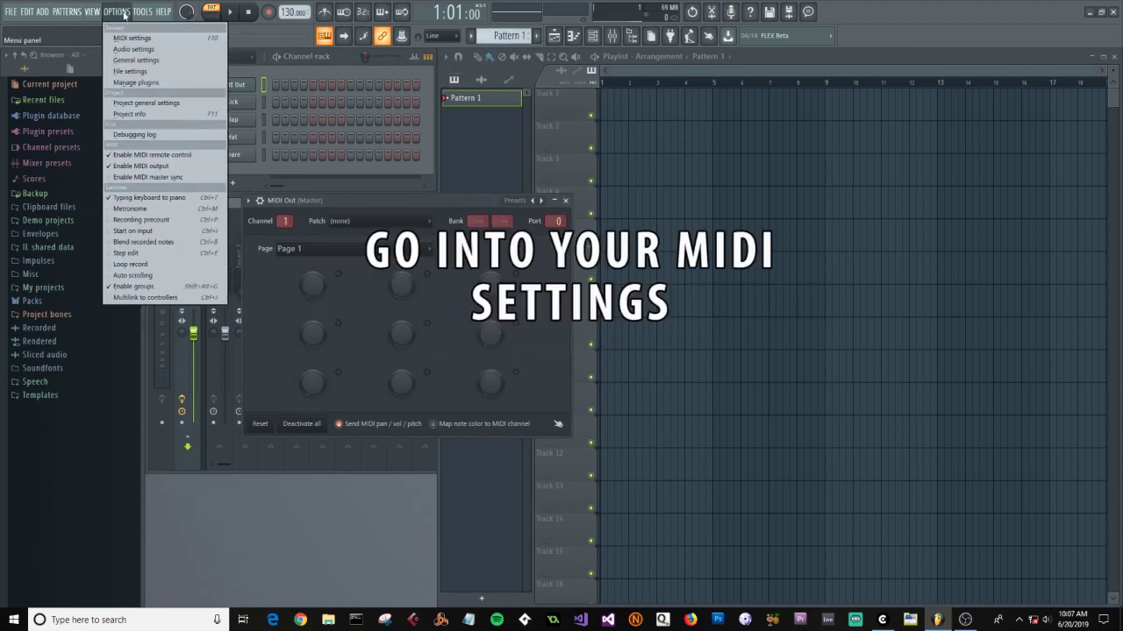
left_click(114, 37)
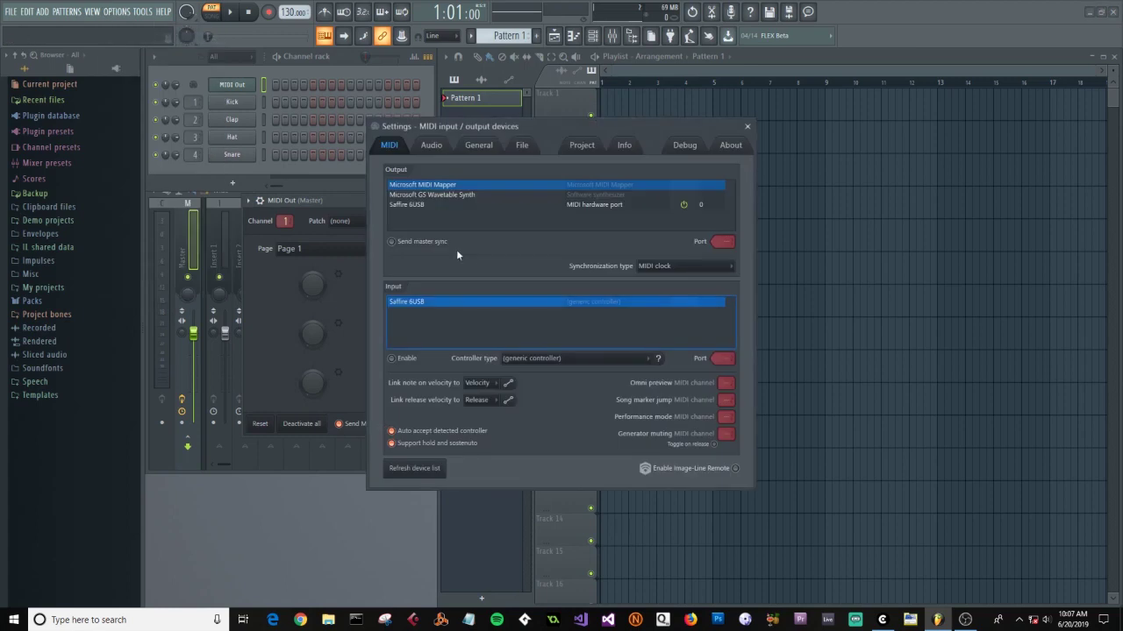
left_click(417, 204)
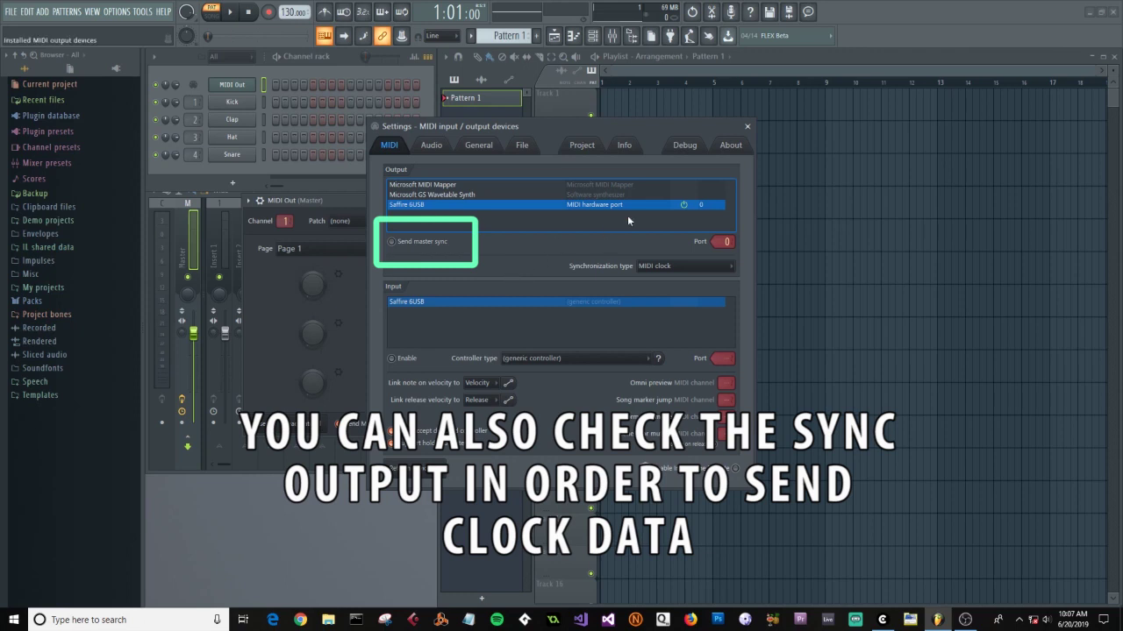
left_click(748, 127)
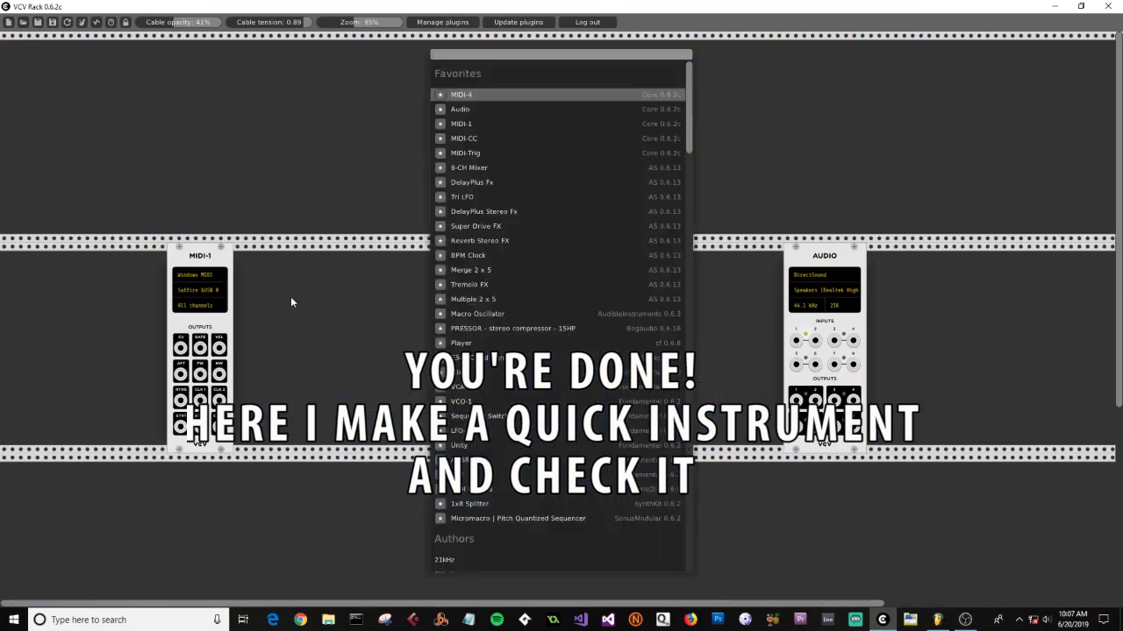
Add ADSR, VCO-1 and VCA modules, patching the envelope and oscillator into the VCA
type("adsr")
left_click(448, 99)
right_click(361, 332)
type("vco")
key("Return")
right_click(447, 321)
type("vca")
key("Return")
left_click_drag(317, 428, 421, 348)
left_click_drag(375, 427, 421, 410)
Add a MIXER module and a UNITY module beside it
right_click(649, 356)
type("mixer")
left_click(642, 258)
right_click(714, 297)
type("unity")
key("Return")
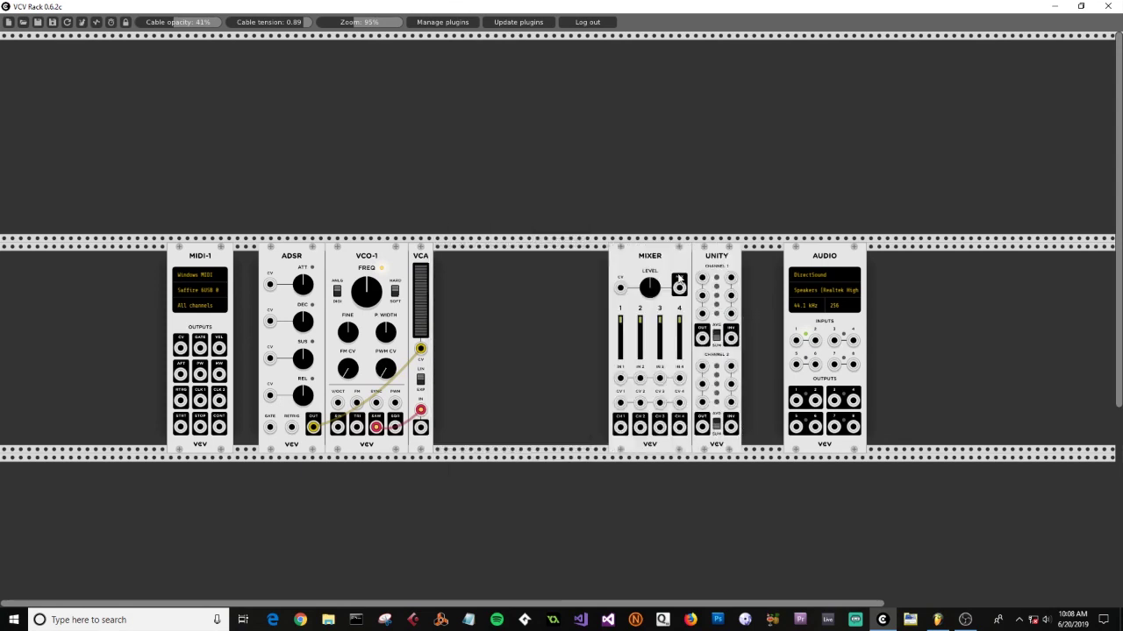
Cable mixer to Unity to Audio, MIDI-1 gate to ADSR, VCA to mixer, and tidy module positions
right_click(715, 350)
mouse_move(679, 286)
left_mouse_down()
mouse_move(702, 313)
mouse_move(794, 339)
left_mouse_up()
left_click_drag(701, 427, 814, 340)
left_click_drag(824, 256, 782, 256)
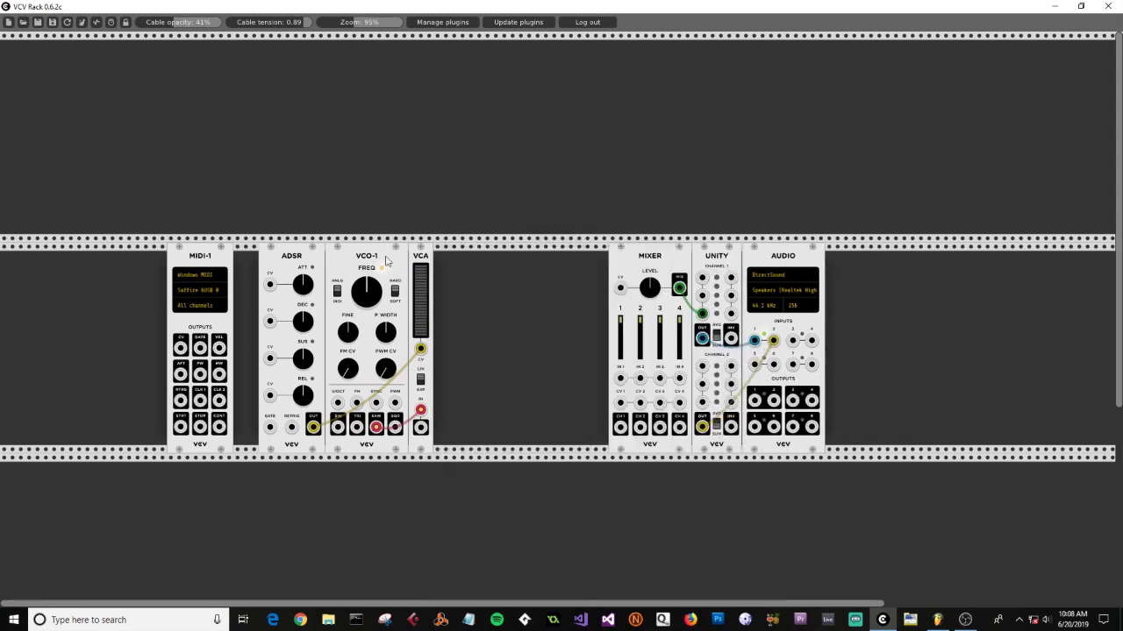
mouse_move(200, 349)
left_mouse_down()
mouse_move(270, 427)
mouse_move(338, 403)
left_mouse_up()
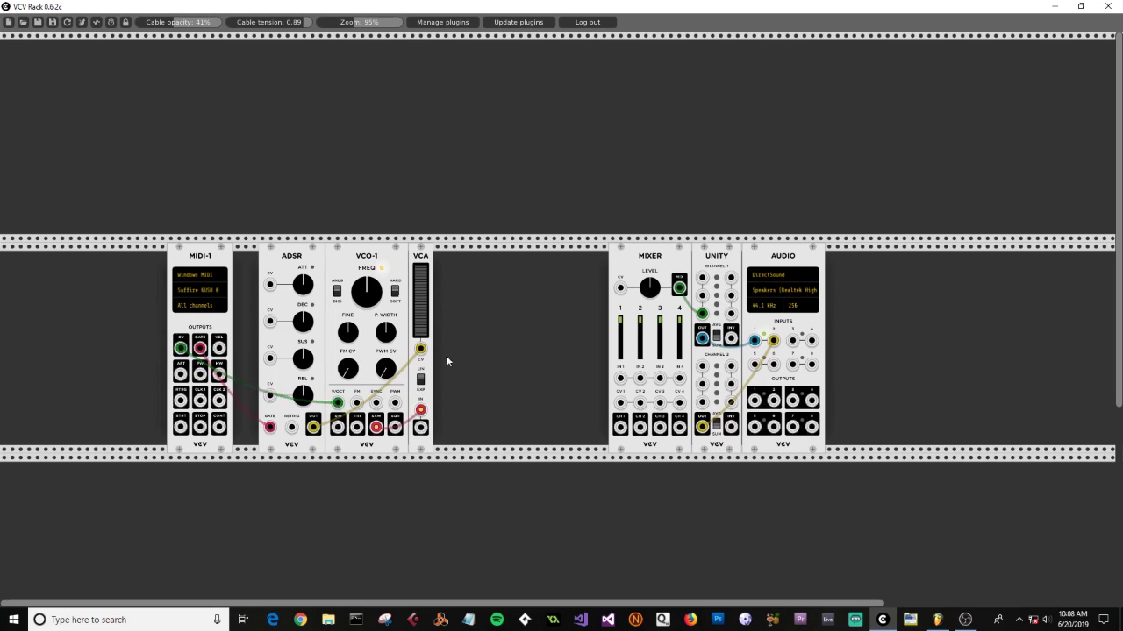
mouse_move(421, 428)
left_mouse_down()
mouse_move(620, 378)
mouse_move(477, 353)
left_mouse_up()
left_click_drag(634, 263, 542, 263)
left_click_drag(781, 263, 614, 263)
Close the gaps between rack modules and place the MIDI Out pattern in the playlist
left_click_drag(200, 263, 224, 263)
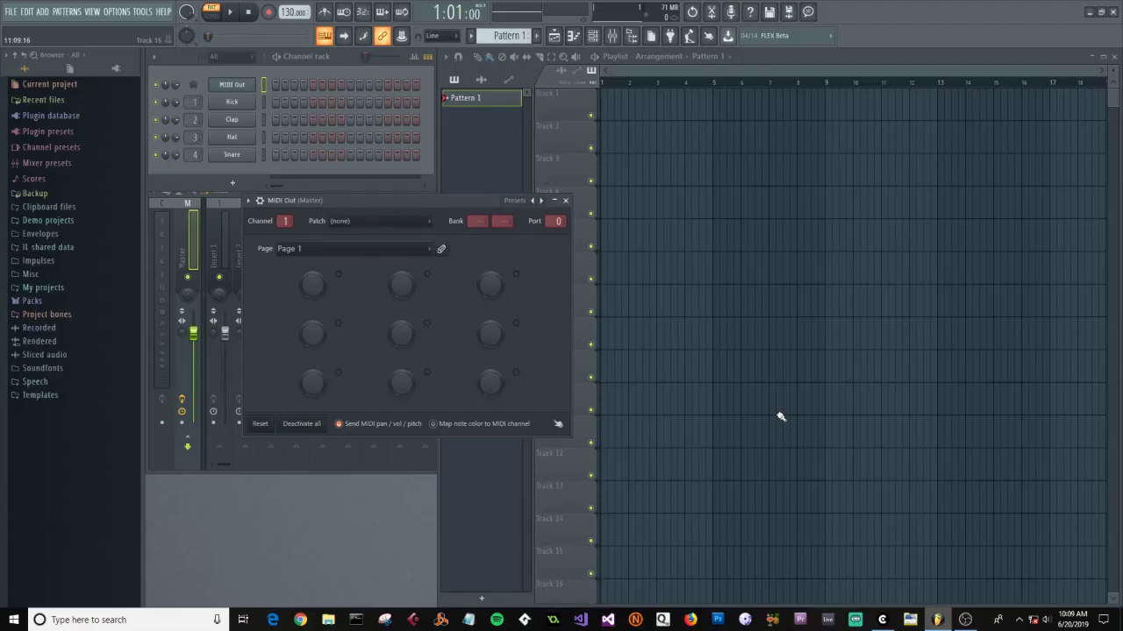
left_click(618, 96)
left_click(92, 12)
left_click(123, 42)
Draw a short G6 and D#6 melody in the MIDI Out piano roll, lowering E6 notes to D#6
left_click(633, 335)
left_click(657, 293)
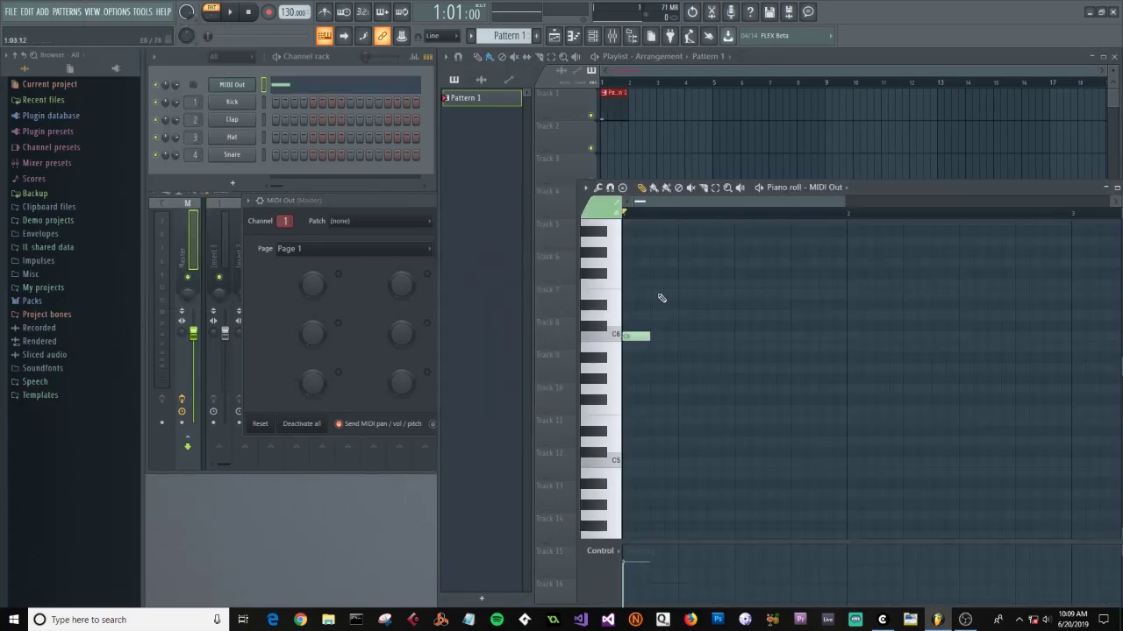
left_click(657, 262)
left_click(671, 294)
left_click(685, 263)
left_click(699, 294)
left_click(725, 337)
mouse_move(643, 294)
left_mouse_down()
mouse_move(643, 305)
mouse_move(699, 304)
left_mouse_up()
left_click(742, 263)
left_click(769, 305)
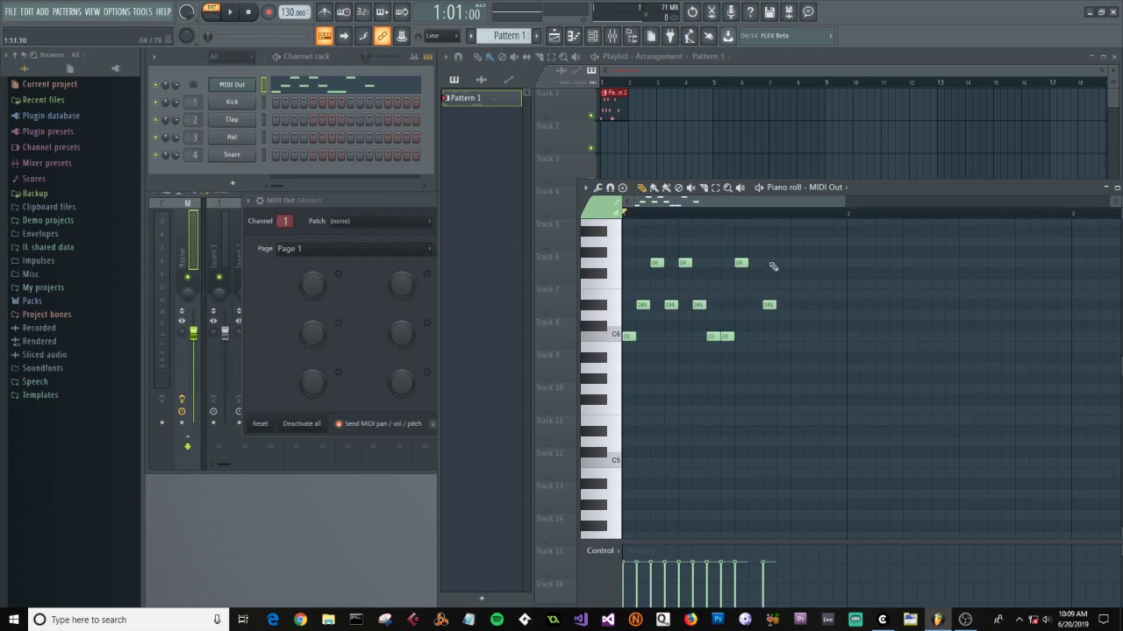
left_click(797, 262)
left_click(824, 304)
Play the pattern and switch over to VCV Rack to hear it
key("space")
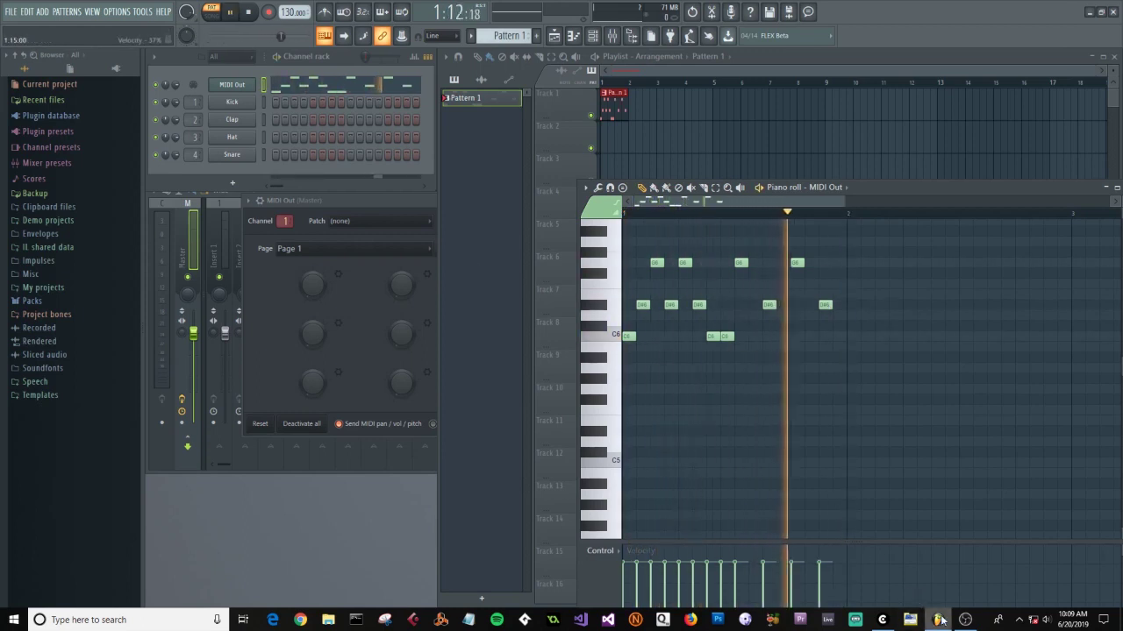
left_click(941, 619)
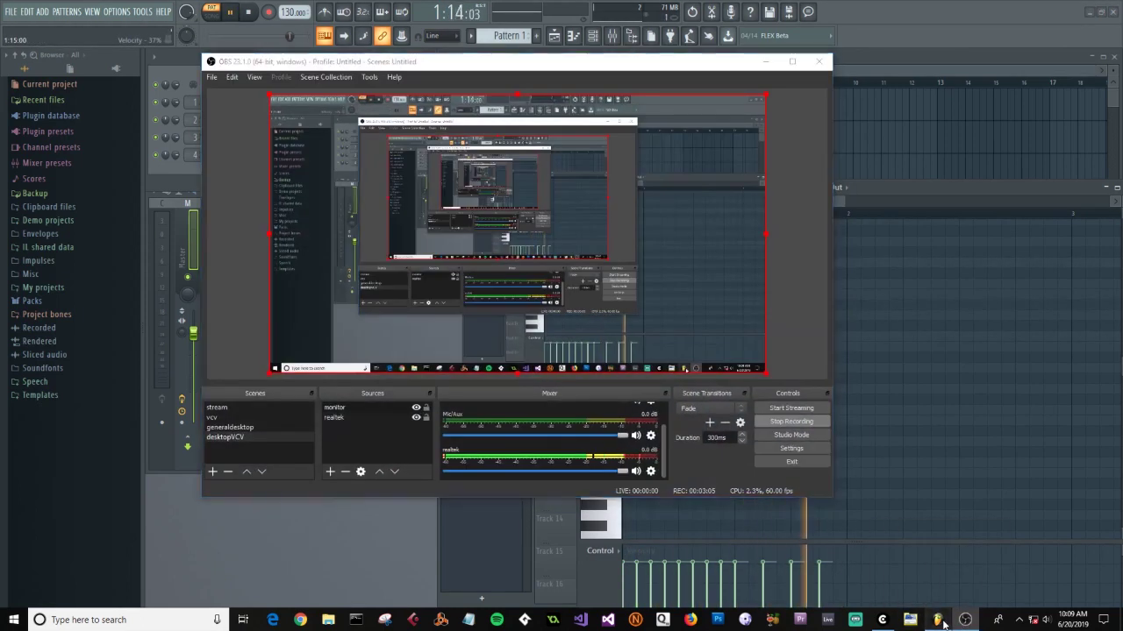
left_click(941, 619)
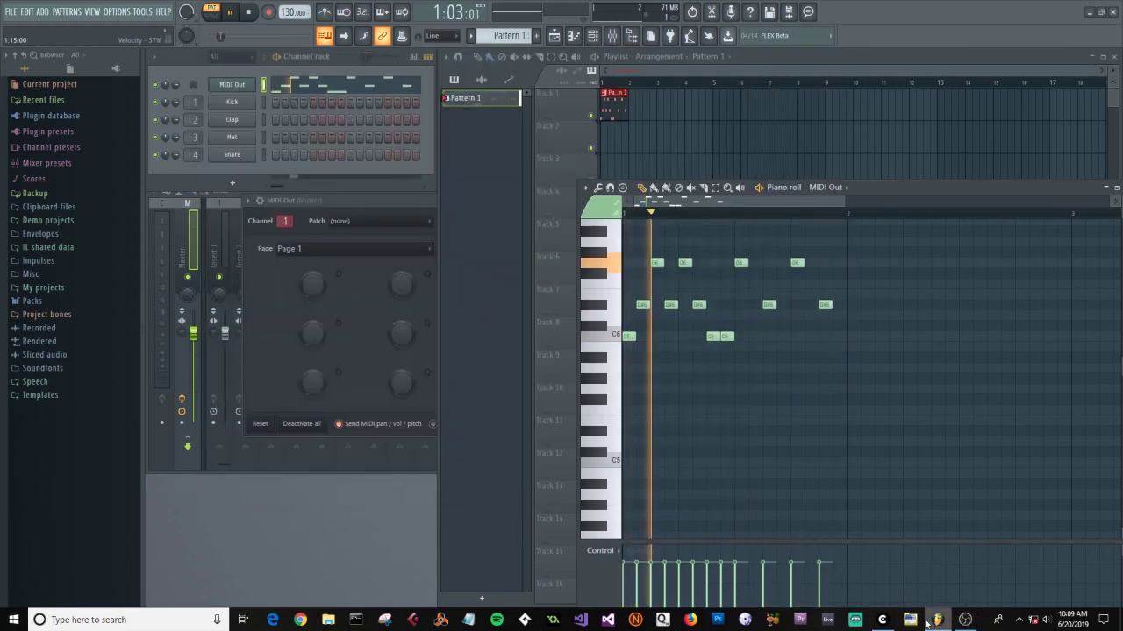
left_click(881, 620)
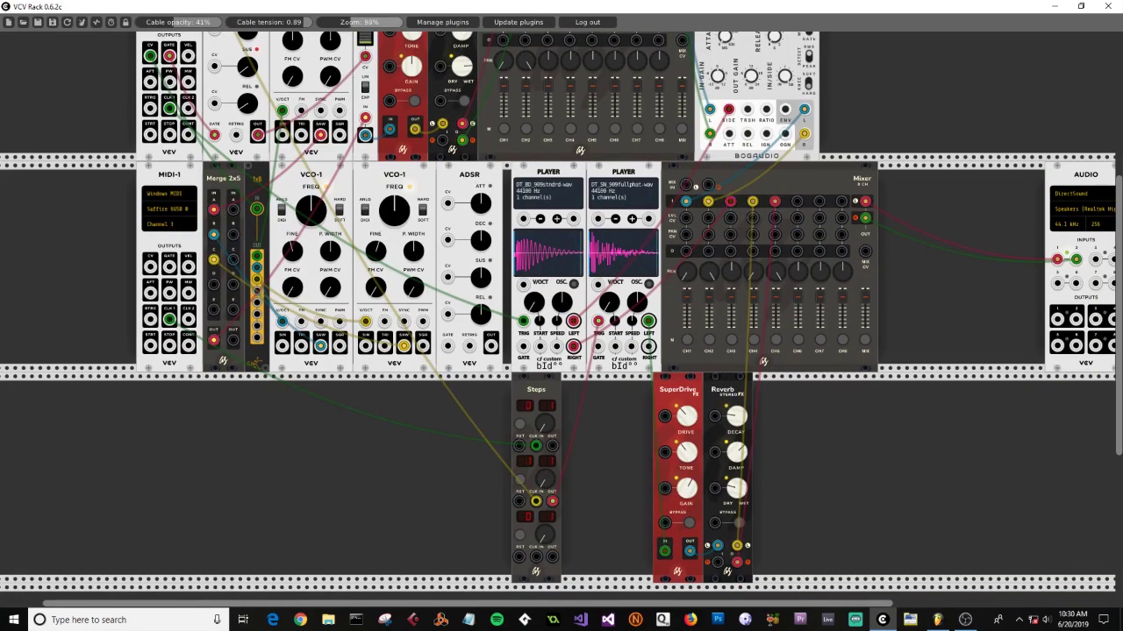
Zoom out and scroll through the full patch, then move an ADSR module to the bottom row
left_click_drag(355, 26, 350, 27)
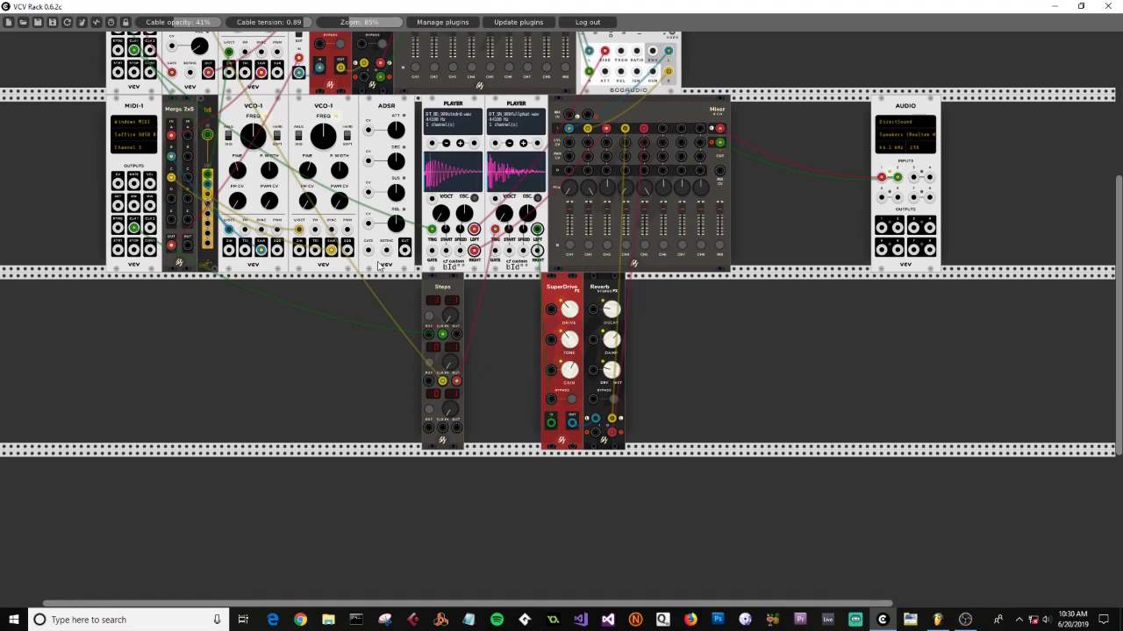
scroll(371, 284, "up", 3)
scroll(370, 284, "up", 1)
scroll(376, 288, "up", 2)
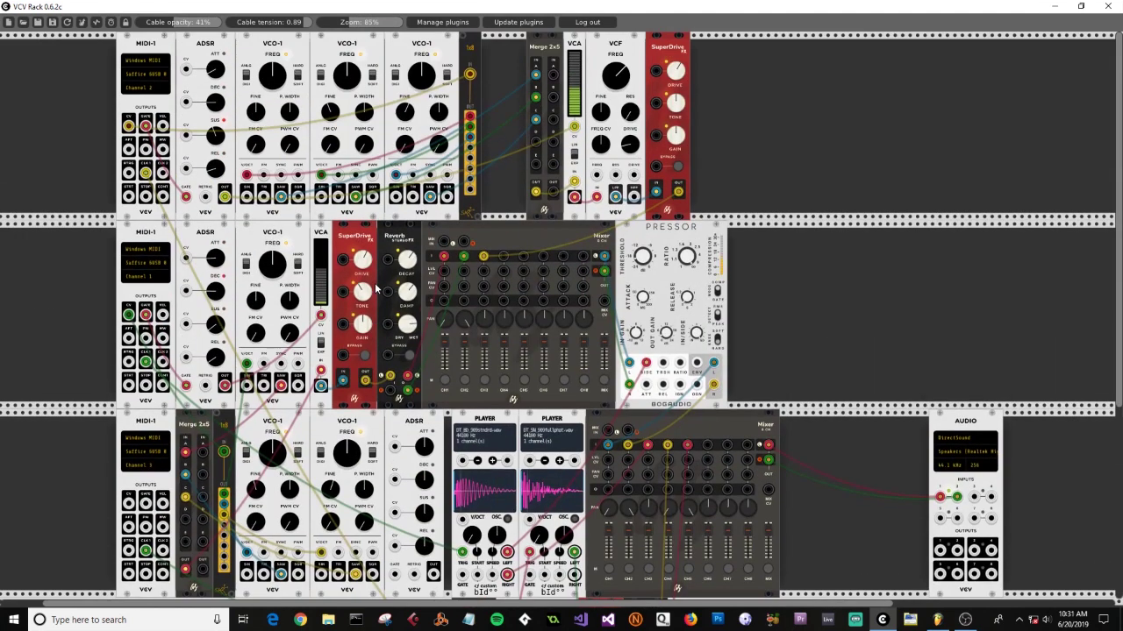
scroll(377, 288, "down", 2)
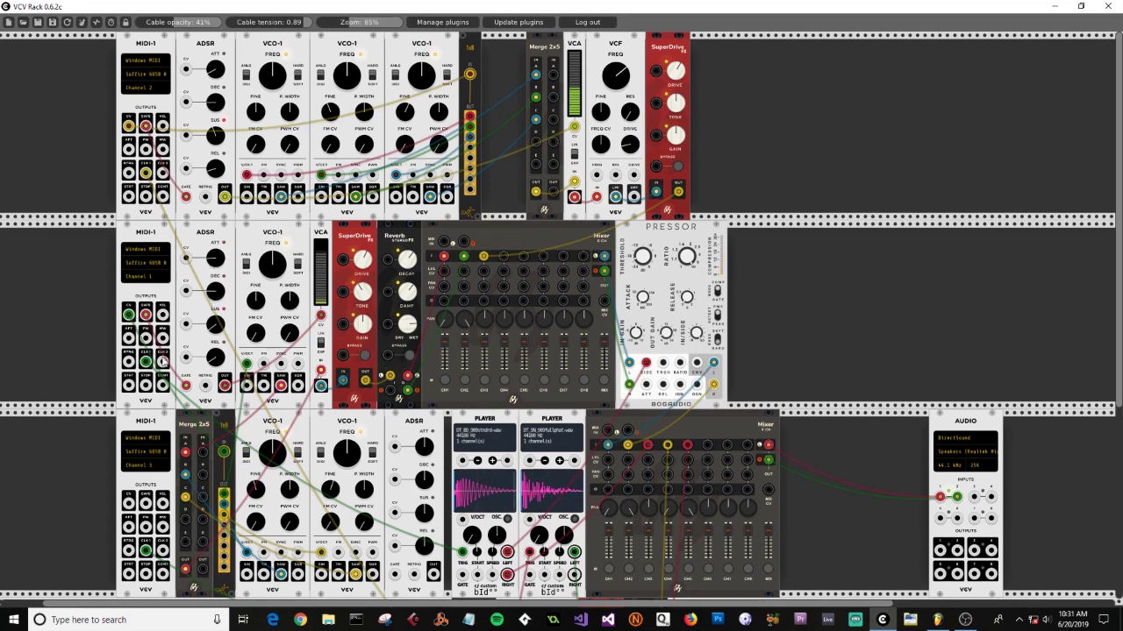
mouse_move(213, 302)
left_mouse_down()
mouse_move(96, 452)
mouse_move(216, 260)
left_mouse_up()
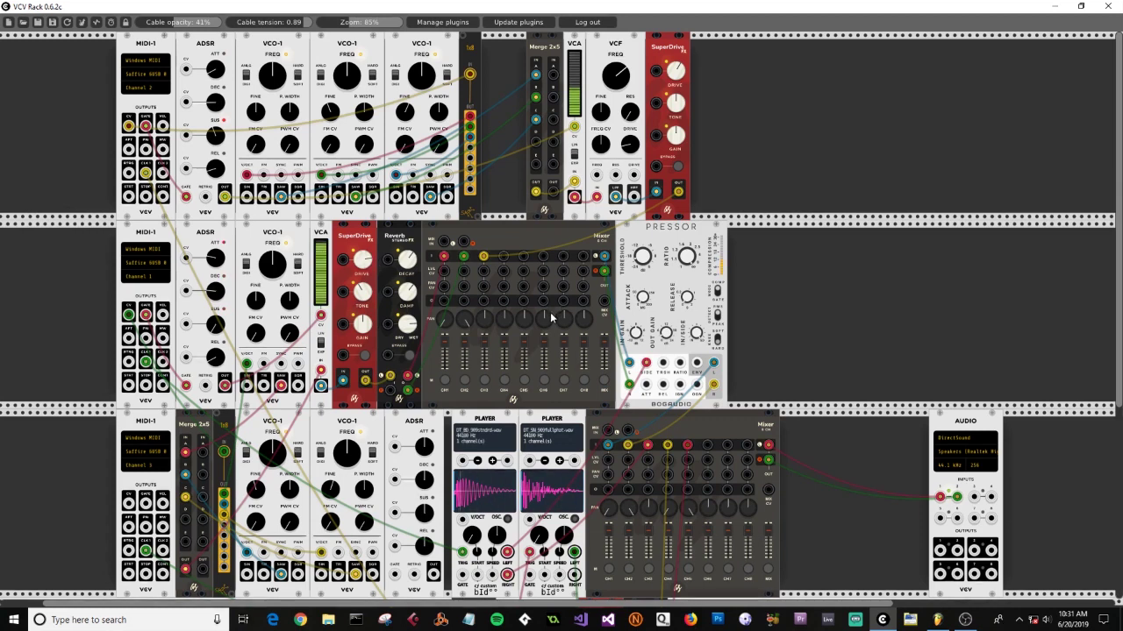
scroll(758, 412, "down", 3)
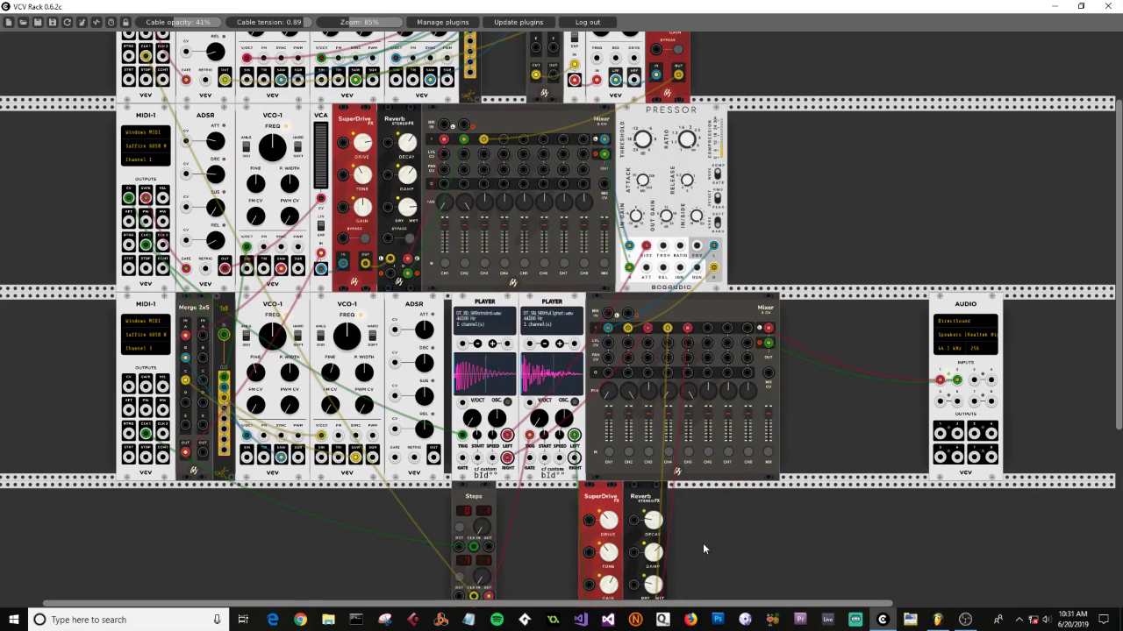
scroll(702, 544, "down", 1)
scroll(772, 549, "up", 5)
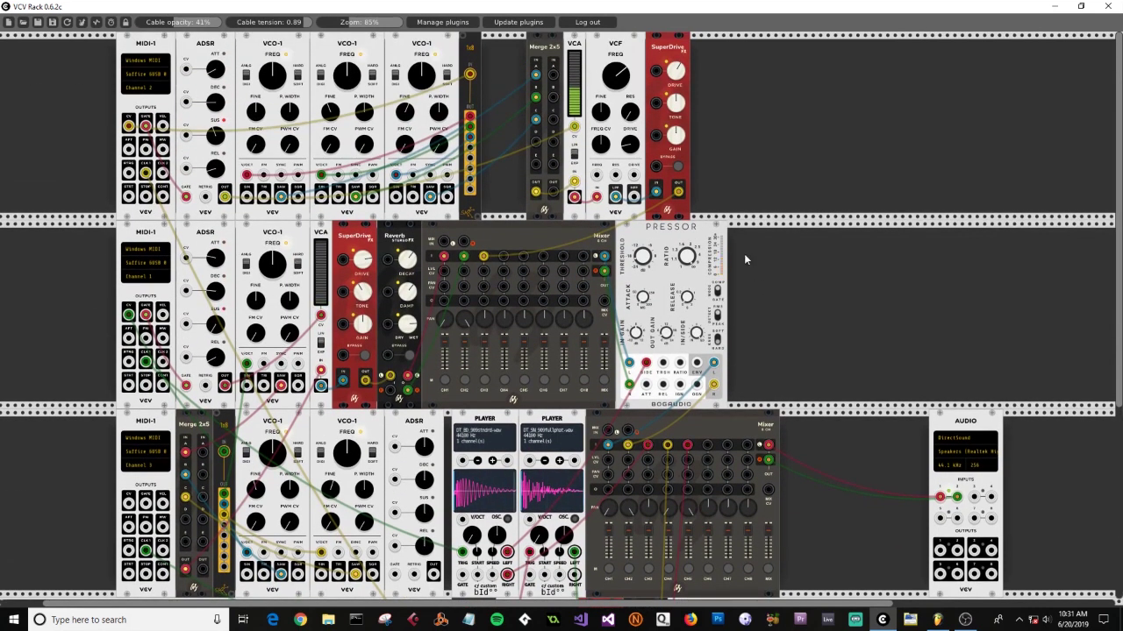